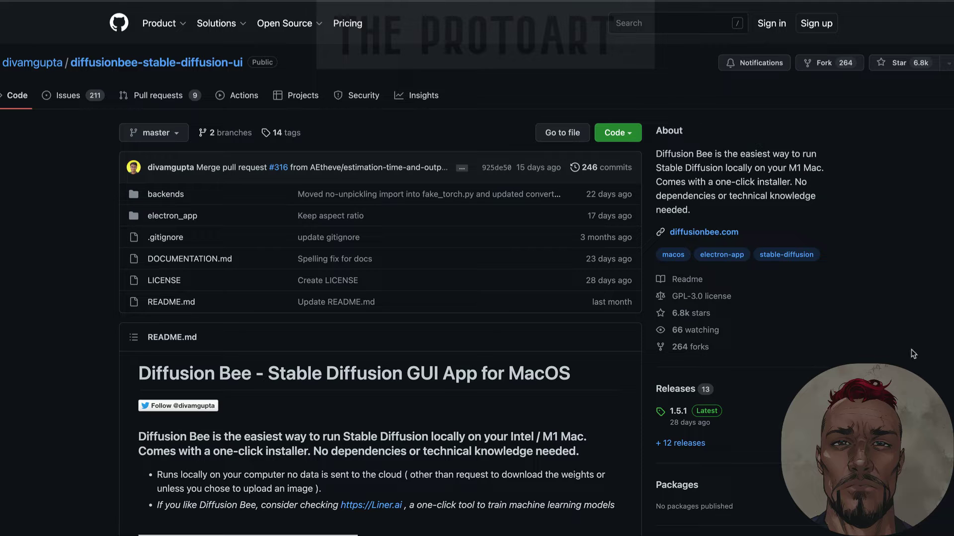
Step: Scroll the Civitai Inkpunk Diffusion page to check the nvinkpunk husky prompt details
{"action": "scroll", "coordinate": [914, 351], "scroll_direction": "down", "scroll_amount": 4}
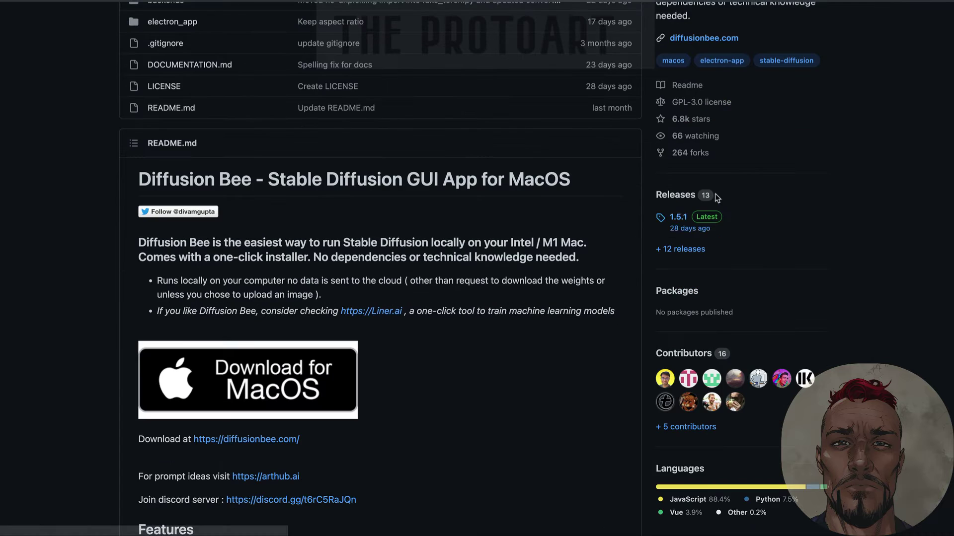
{"action": "scroll", "coordinate": [708, 184], "scroll_direction": "up", "scroll_amount": 4}
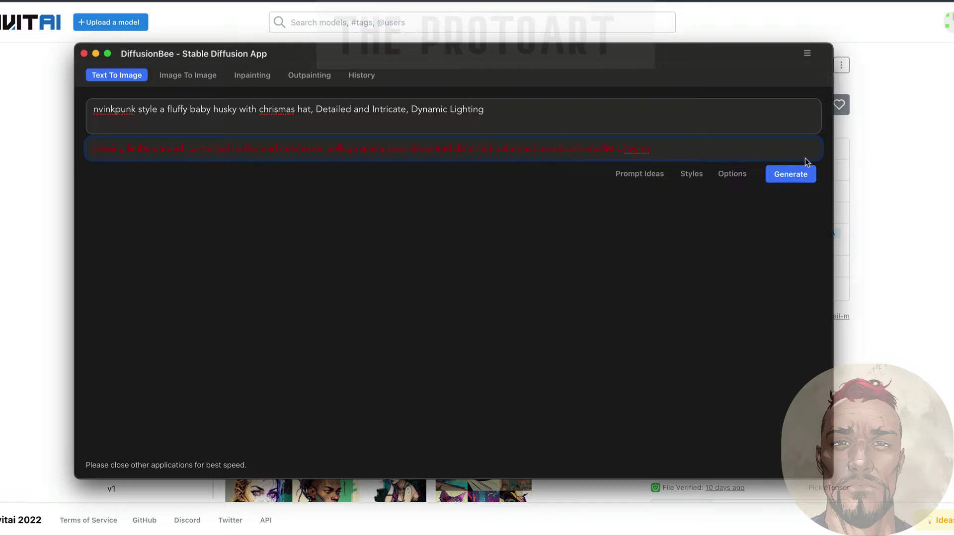
Step: Generate Christmas-hat husky images with the inkpunkDiffusion_v1 custom model and enlarge a result
{"action": "left_click", "coordinate": [740, 175]}
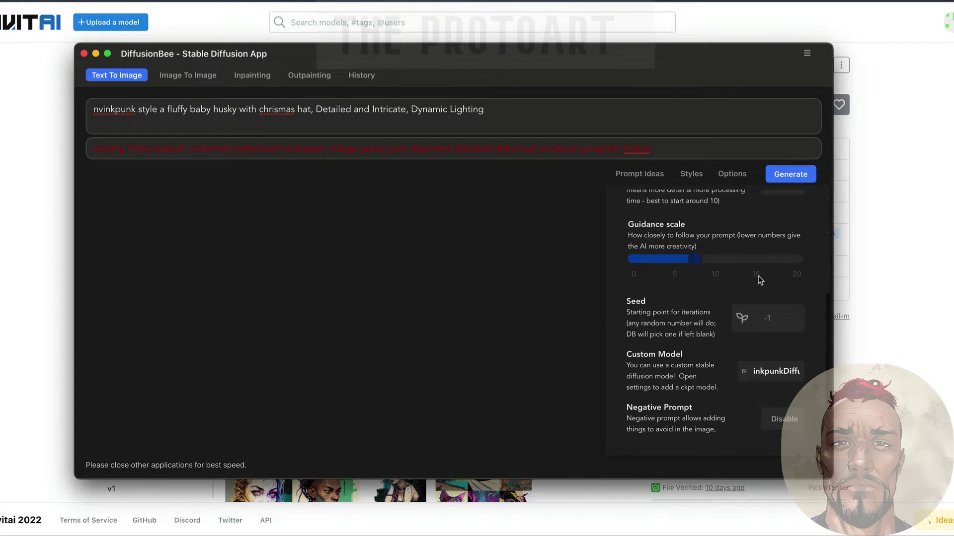
{"action": "left_click", "coordinate": [781, 375]}
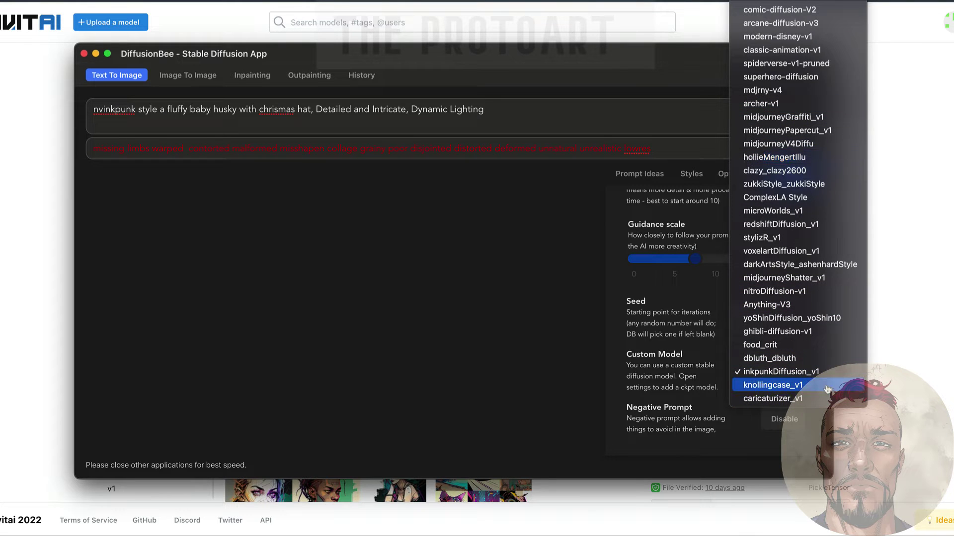
{"action": "left_click", "coordinate": [425, 371]}
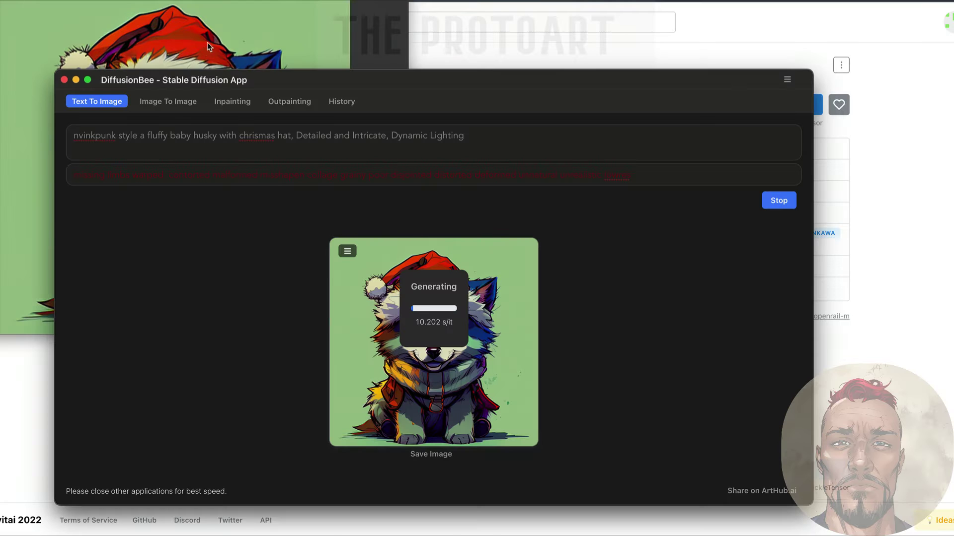
{"action": "left_click", "coordinate": [208, 47]}
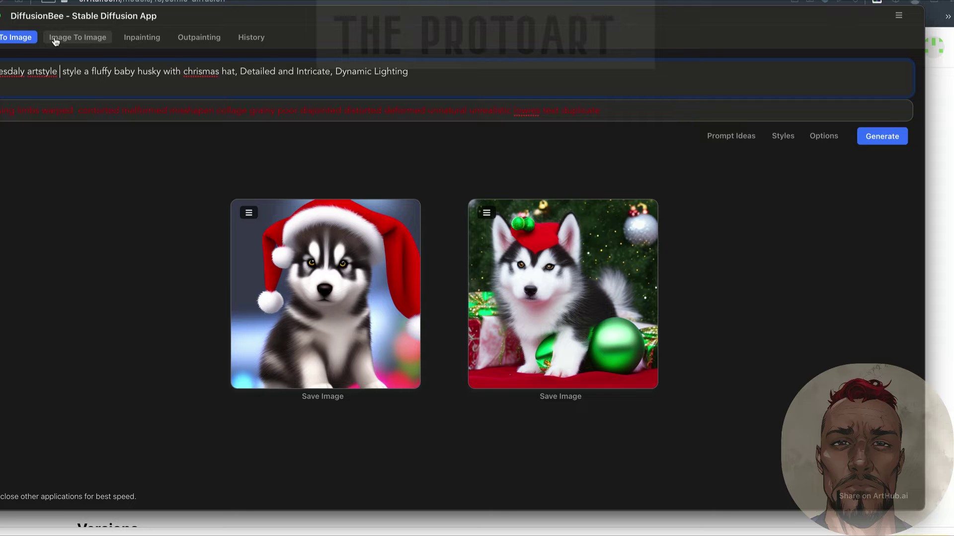
Step: Add 'marioalberti artstyle' and the COMIC BOOK tag to the prompt, then enlarge the second image
{"action": "type", "text": "marioalberti artstyle"}
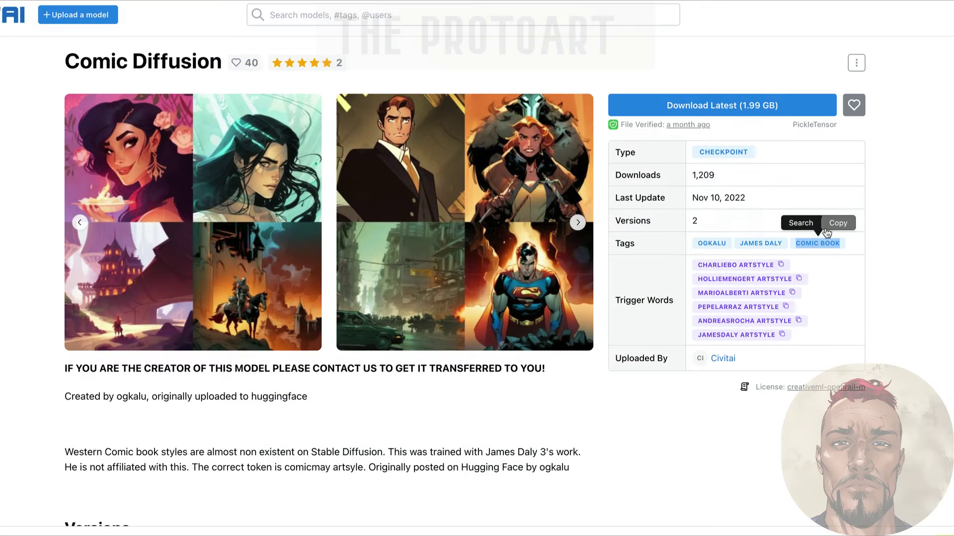
{"action": "left_click", "coordinate": [826, 229]}
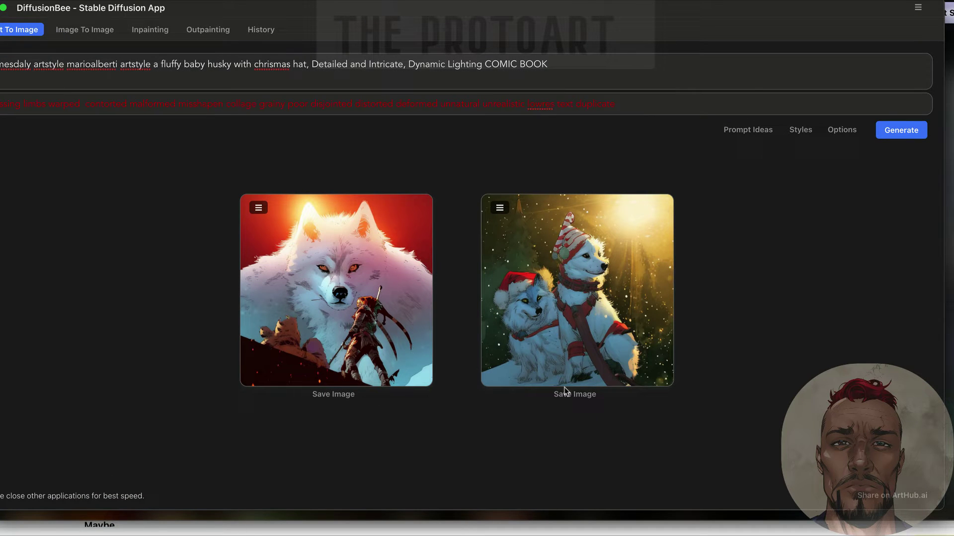
{"action": "left_click", "coordinate": [587, 353]}
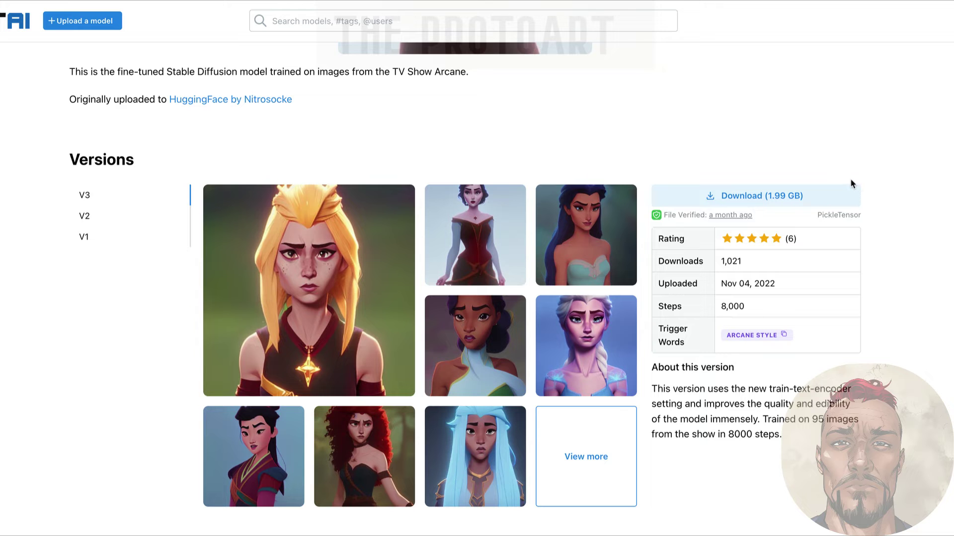
Step: Copy the ARCANE STYLE trigger word and select arcane-diffusion-v3 as the custom model
{"action": "left_click", "coordinate": [784, 336]}
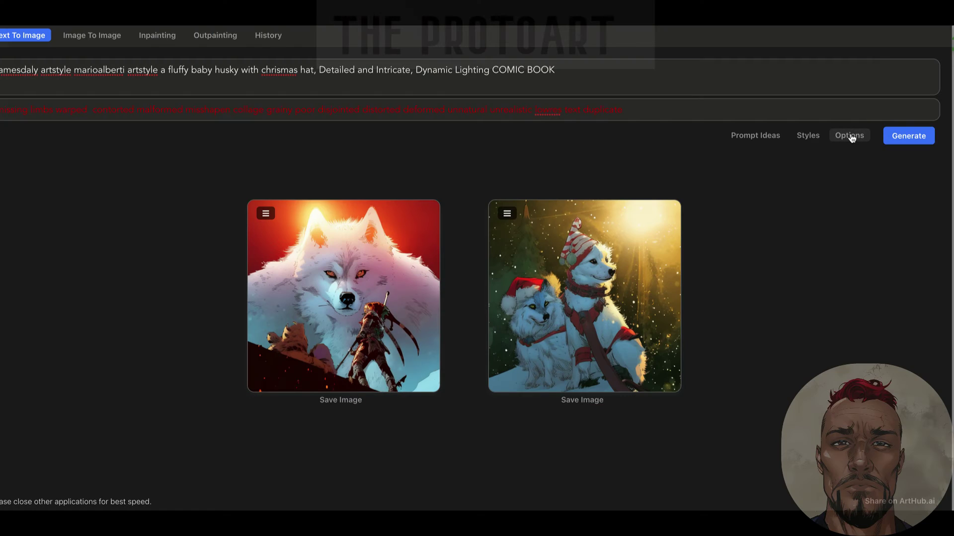
{"action": "left_click", "coordinate": [849, 136]}
{"action": "scroll", "coordinate": [908, 374], "scroll_direction": "down", "scroll_amount": 2}
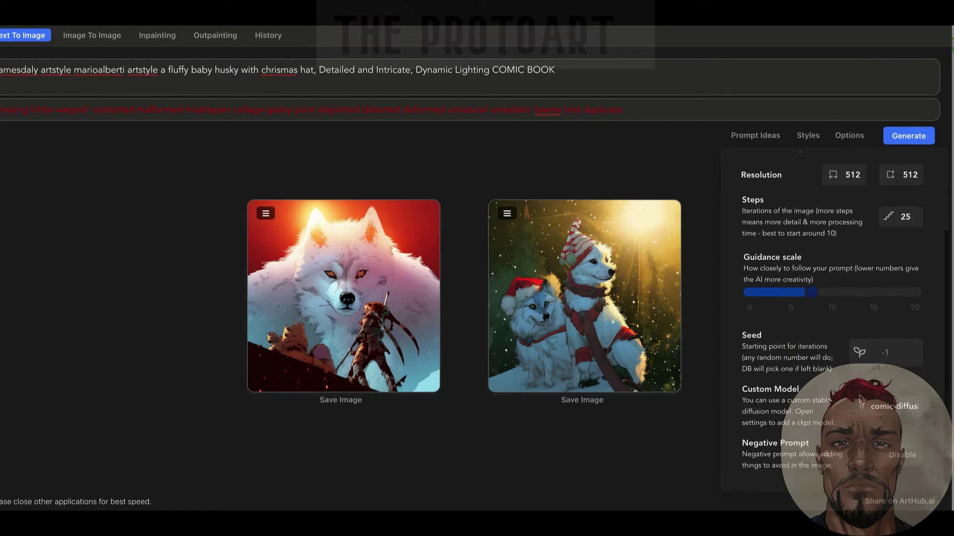
{"action": "left_click", "coordinate": [894, 410]}
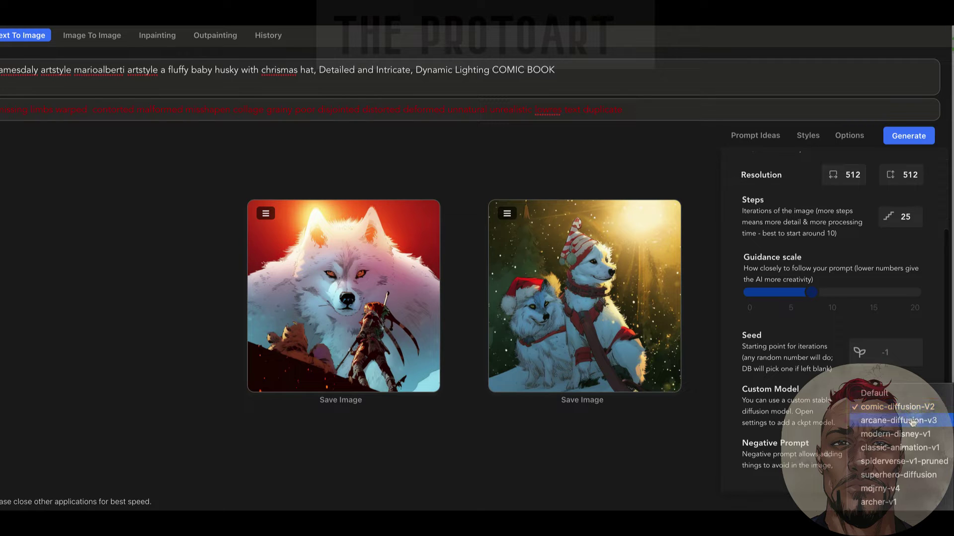
{"action": "left_click", "coordinate": [910, 419]}
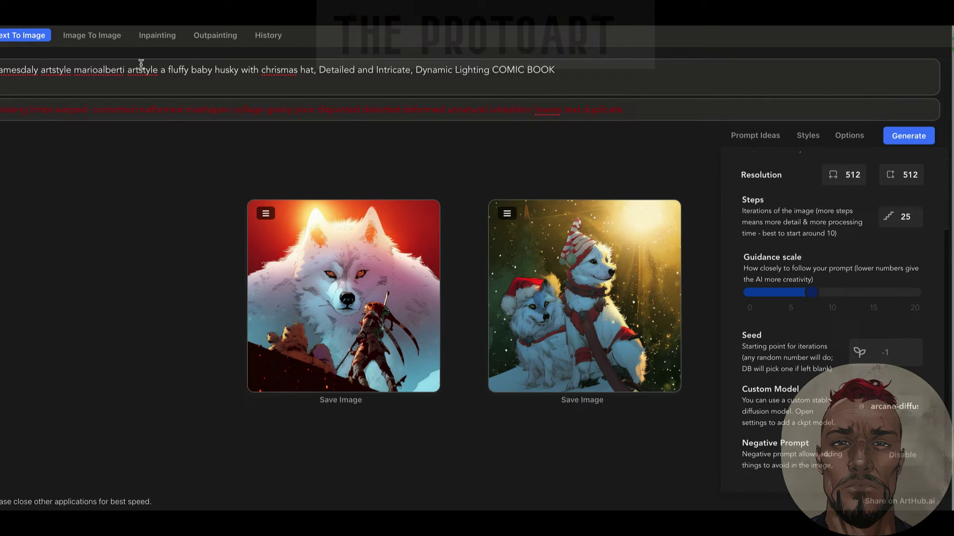
Step: Rewrite the prompt to begin with 'arcane style' and end with 'ANIME ARCANE'
{"action": "left_click_drag", "start_coordinate": [157, 71], "coordinate": [0, 70]}
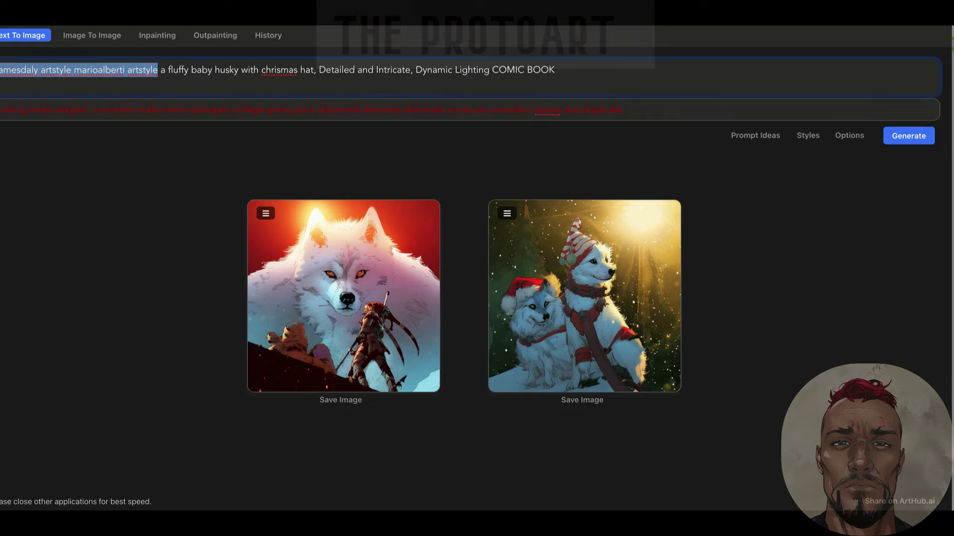
{"action": "type", "text": "arcane style"}
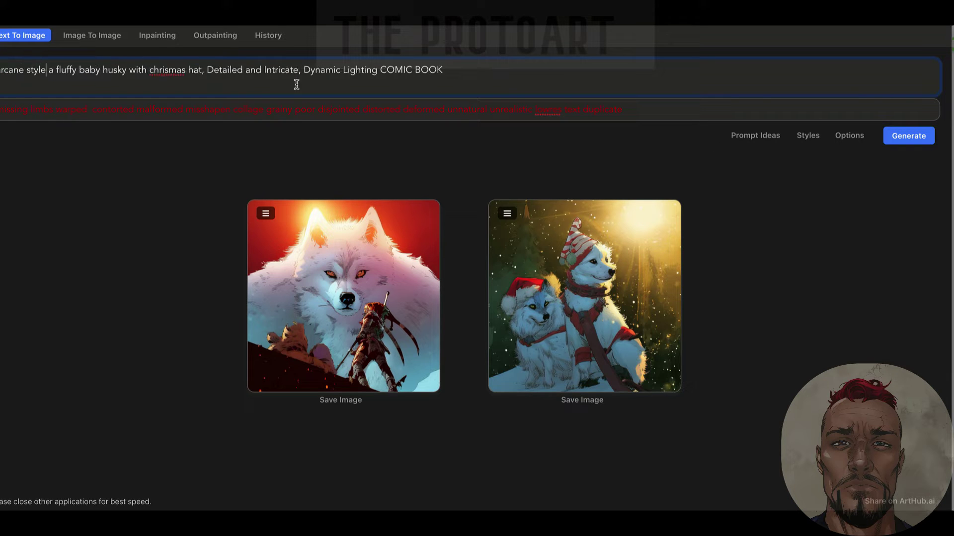
{"action": "left_click", "coordinate": [465, 69]}
{"action": "left_click_drag", "start_coordinate": [465, 69], "coordinate": [381, 70]}
{"action": "type", "text": "ANIME ARCANE"}
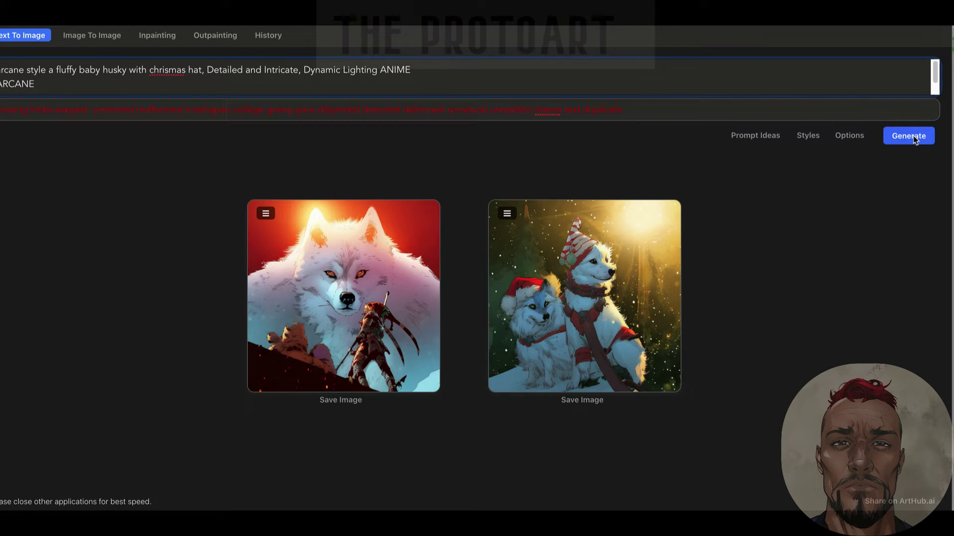
{"action": "left_click", "coordinate": [849, 136]}
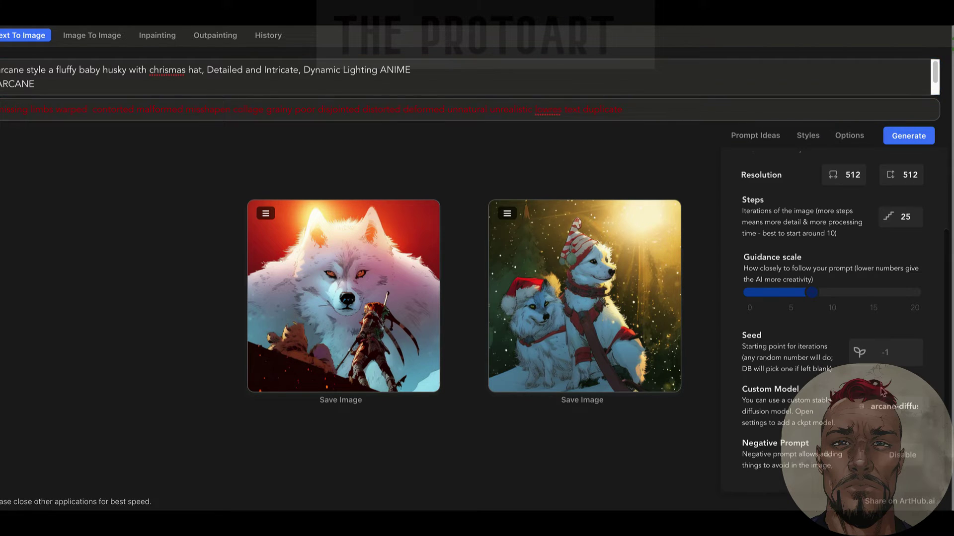
Step: Generate two arcane-style Christmas-hat huskies and enlarge the second image
{"action": "left_click", "coordinate": [909, 136]}
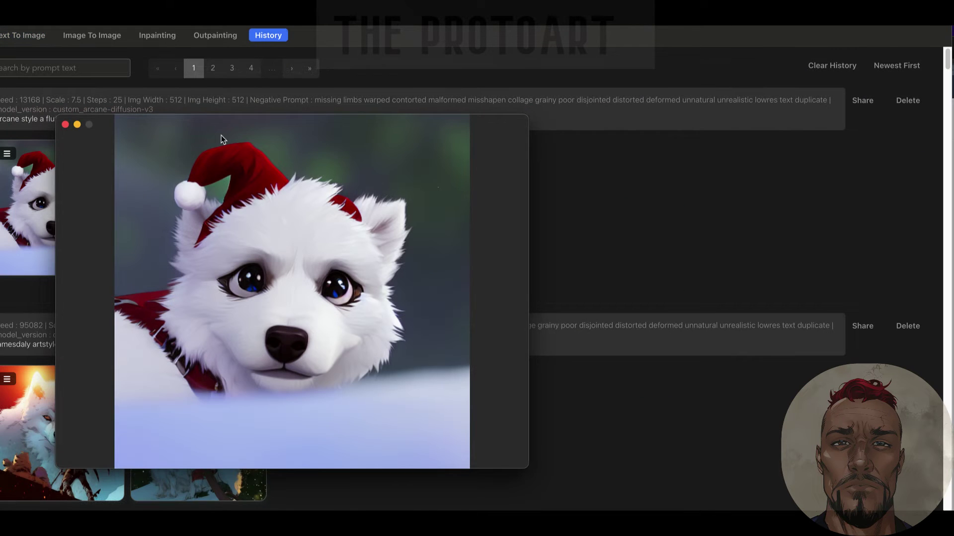
{"action": "left_click_drag", "start_coordinate": [222, 141], "coordinate": [338, 61]}
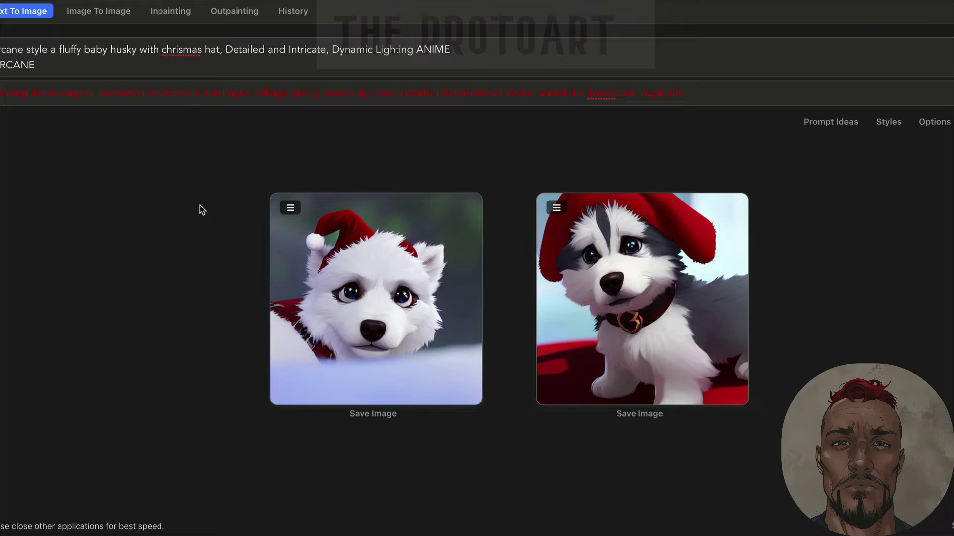
{"action": "left_click", "coordinate": [598, 275]}
Step: Pick a new custom model and rewrite the prompt as classic disney style ending 'ANIMALS DISNEY CLASSIC (detailed)'
{"action": "left_click", "coordinate": [934, 124]}
{"action": "scroll", "coordinate": [939, 347], "scroll_direction": "down", "scroll_amount": 4}
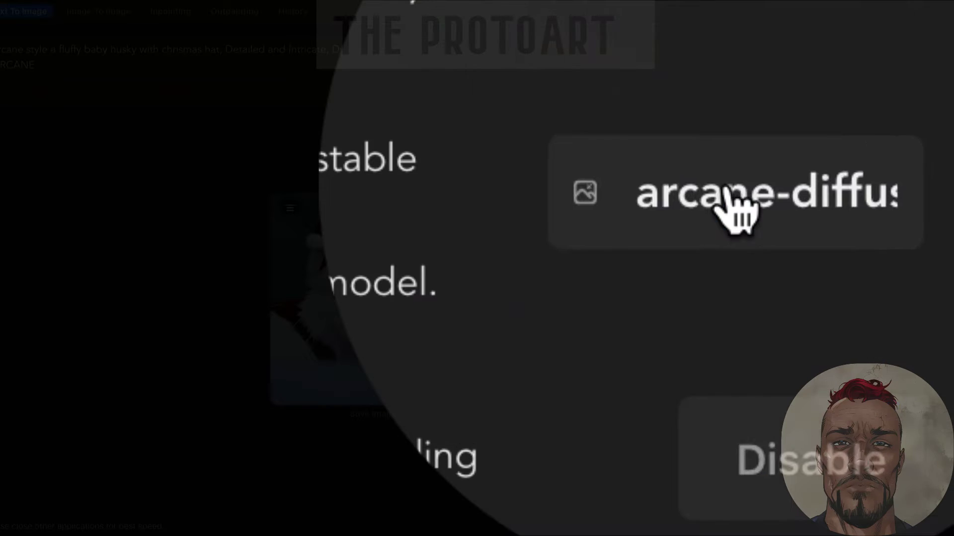
{"action": "left_click", "coordinate": [924, 437]}
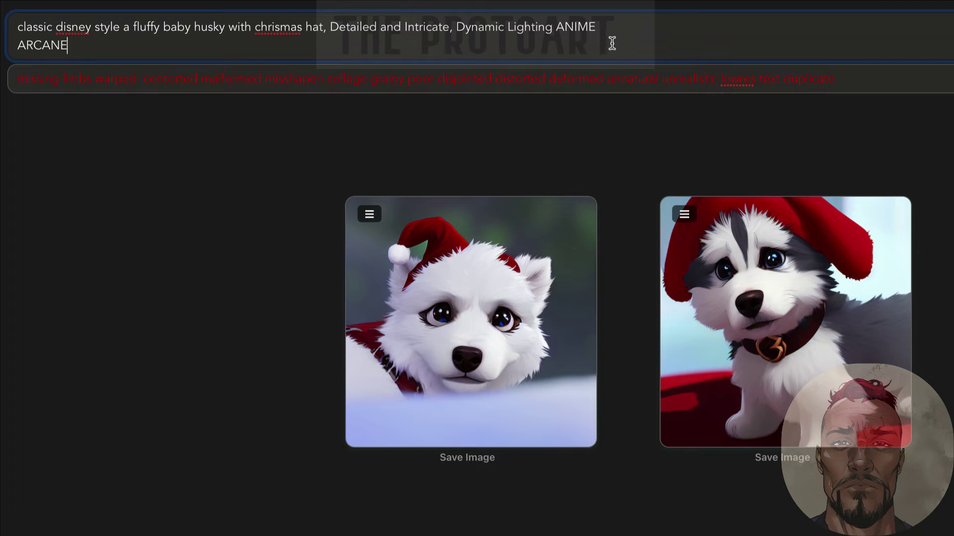
{"action": "left_click_drag", "start_coordinate": [612, 41], "coordinate": [568, 26]}
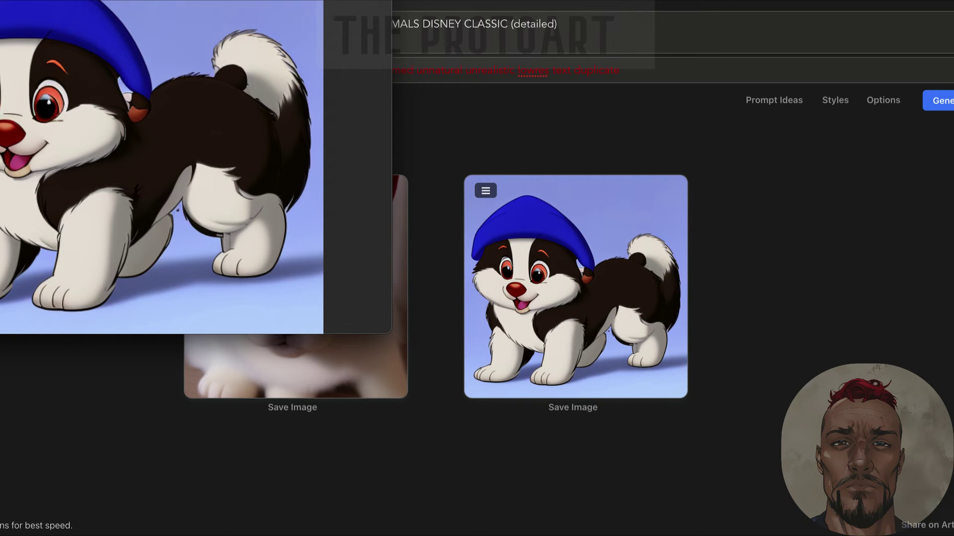
{"action": "left_click", "coordinate": [873, 99]}
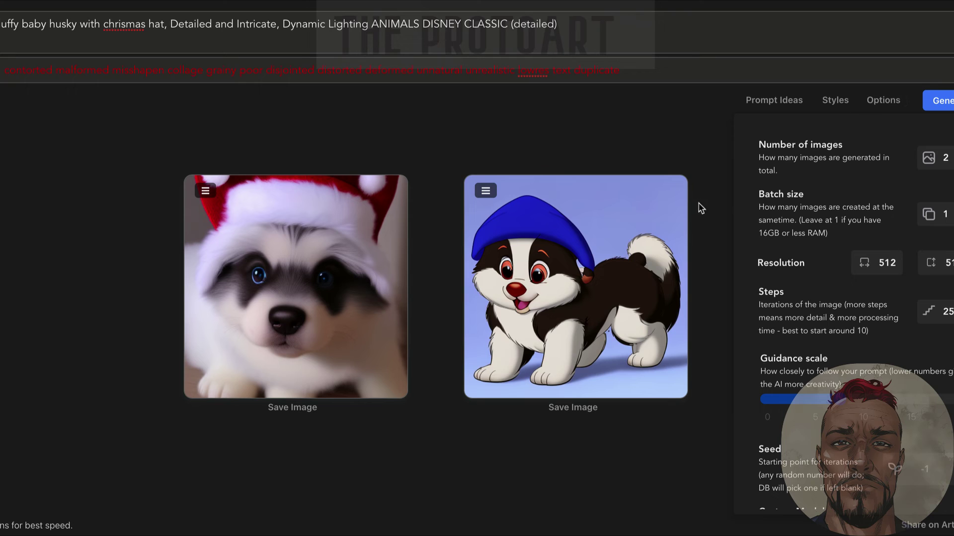
{"action": "left_click", "coordinate": [932, 158]}
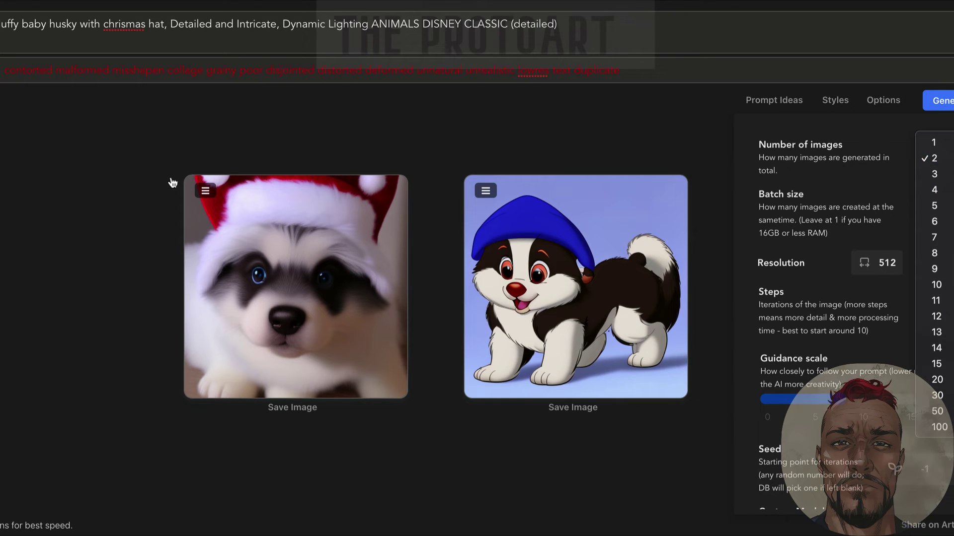
{"action": "key", "text": "Escape"}
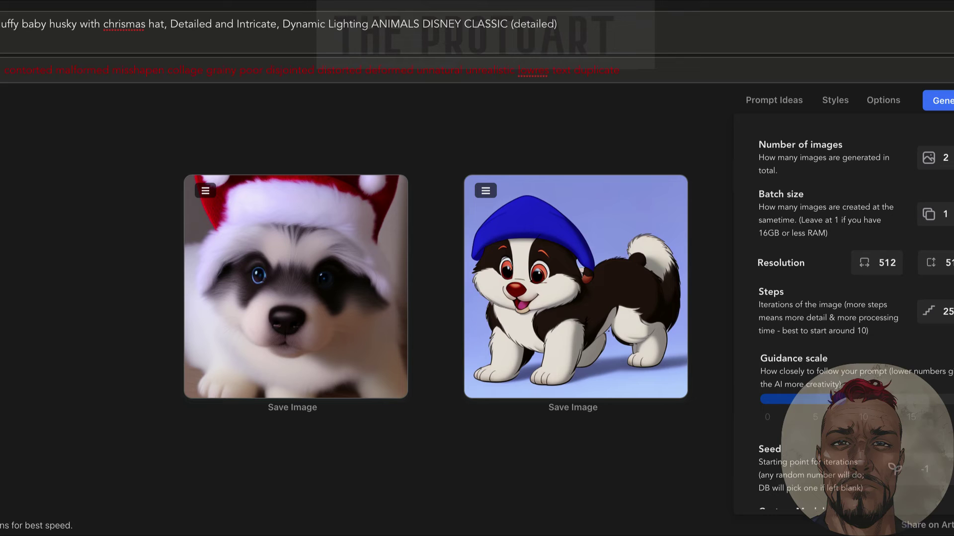
Step: Change the prompt to redshift style ending STYLE 3D RENDER, generate, and open History
{"action": "left_click", "coordinate": [541, 28]}
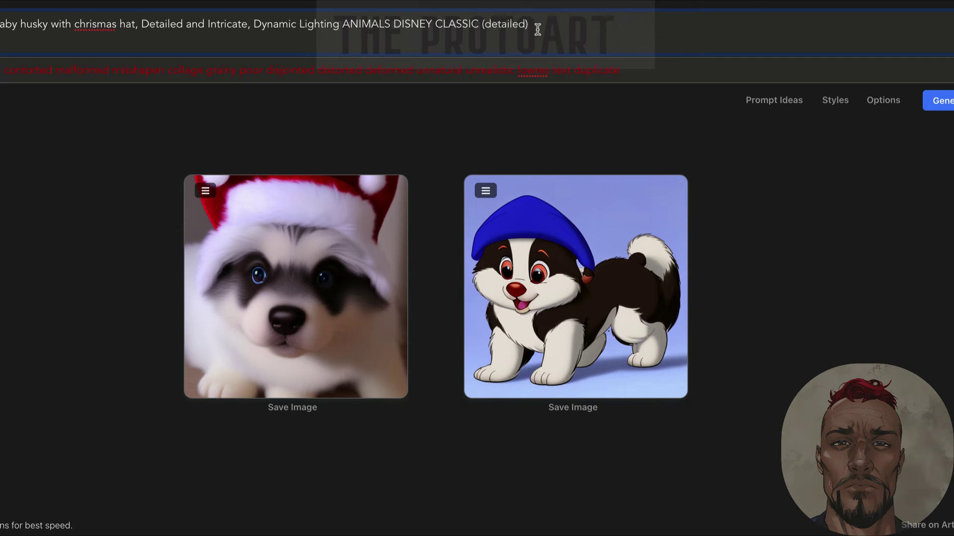
{"action": "left_click", "coordinate": [888, 100]}
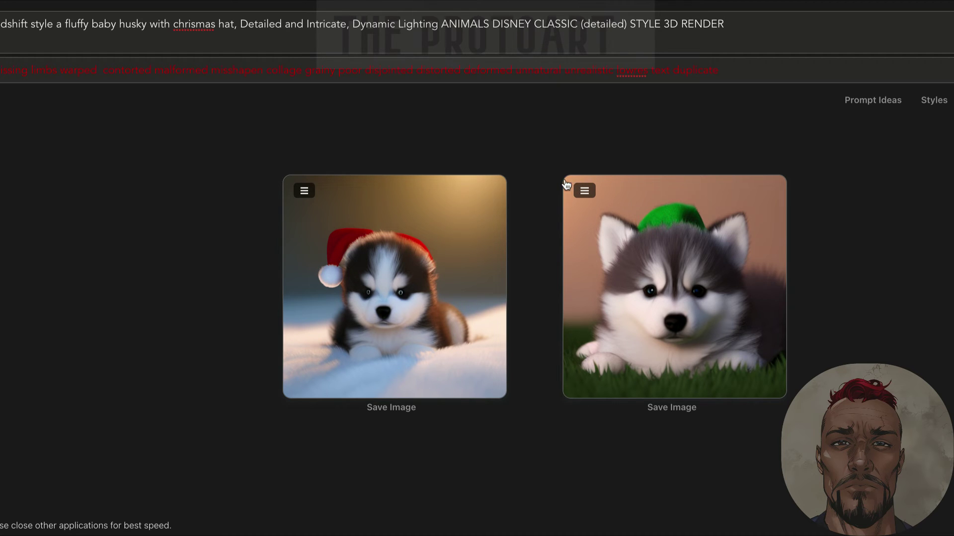
{"action": "left_click", "coordinate": [731, 272]}
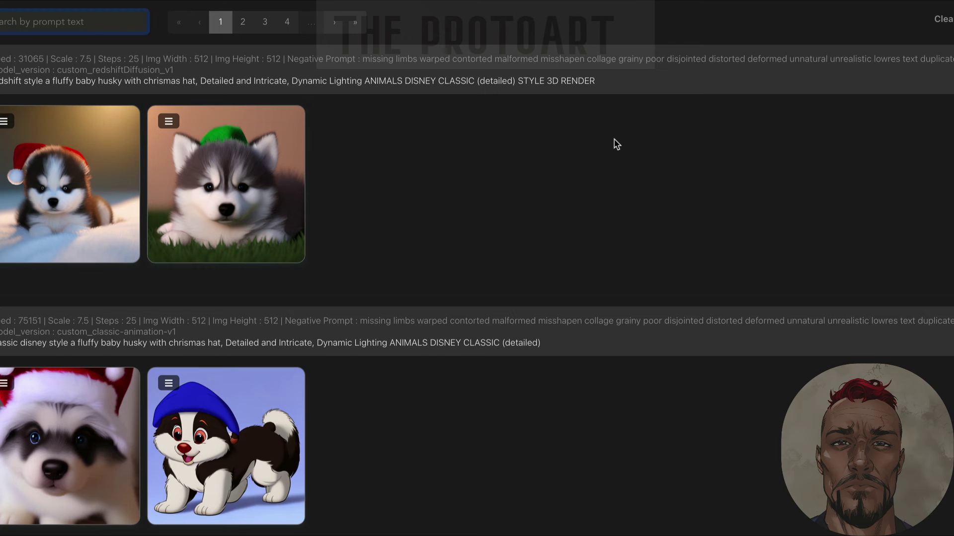
{"action": "scroll", "coordinate": [616, 144], "scroll_direction": "down", "scroll_amount": 1}
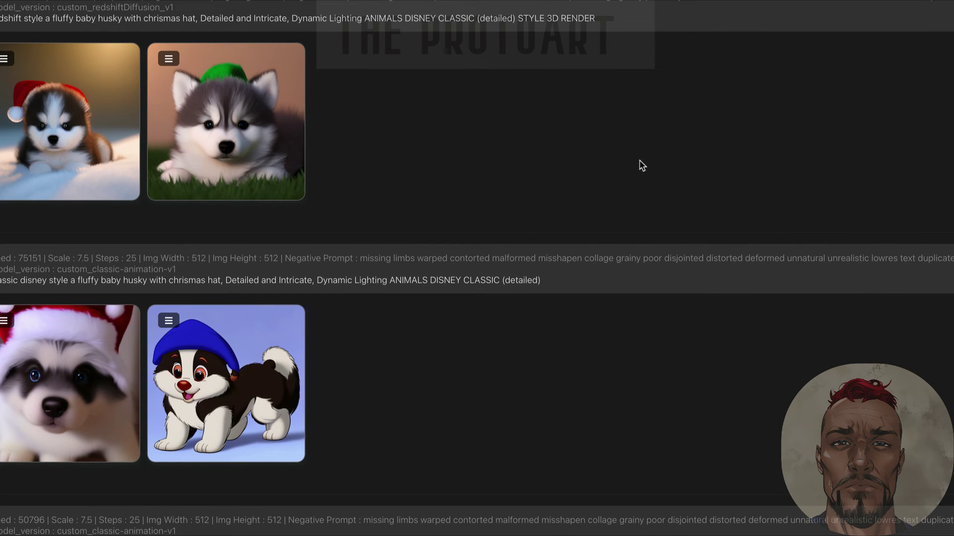
{"action": "scroll", "coordinate": [631, 179], "scroll_direction": "down", "scroll_amount": 6}
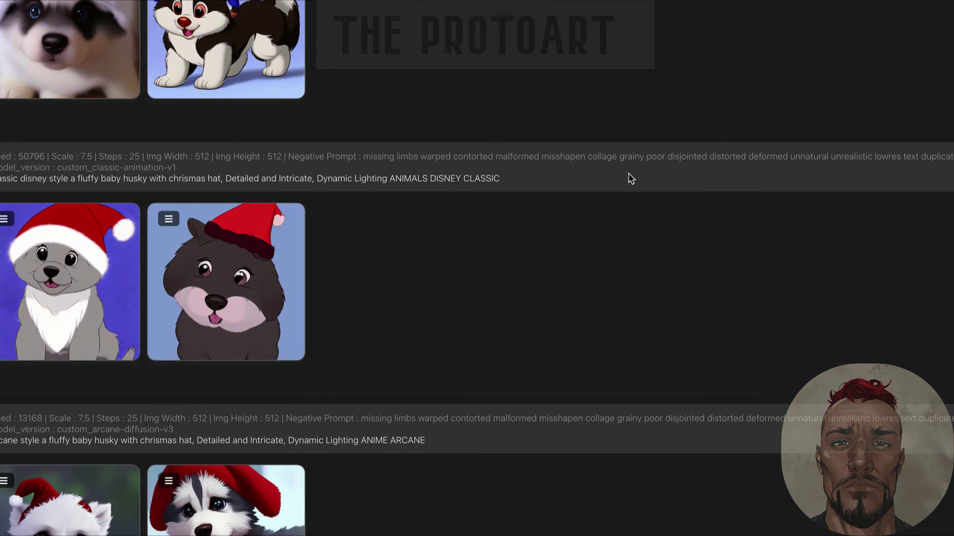
{"action": "scroll", "coordinate": [631, 179], "scroll_direction": "up", "scroll_amount": 3}
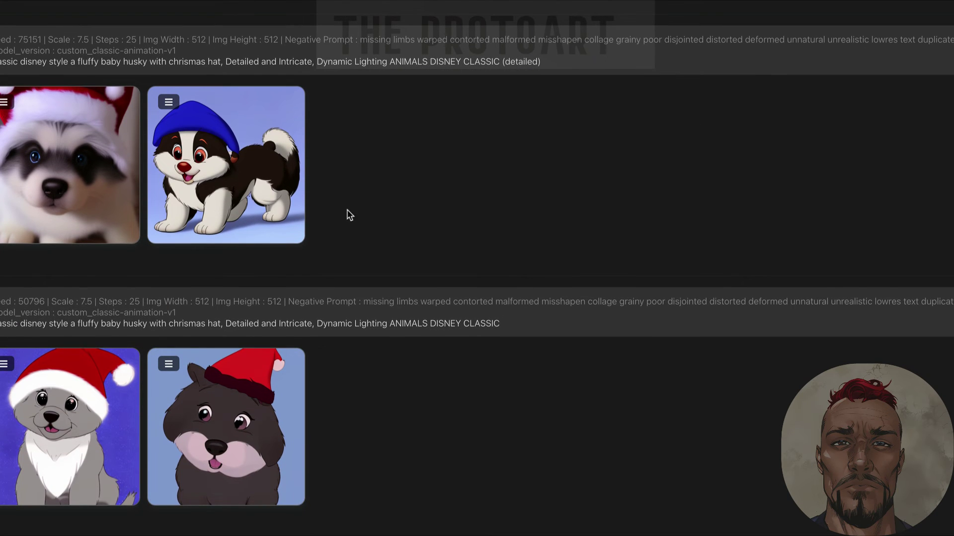
{"action": "scroll", "coordinate": [313, 196], "scroll_direction": "down", "scroll_amount": 7}
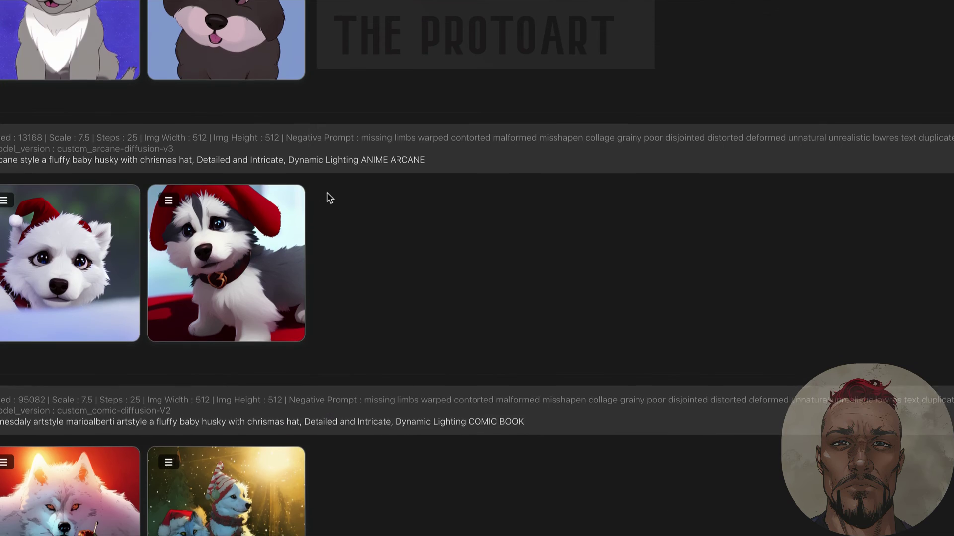
{"action": "scroll", "coordinate": [327, 198], "scroll_direction": "down", "scroll_amount": 4}
{"action": "scroll", "coordinate": [328, 198], "scroll_direction": "down", "scroll_amount": 7}
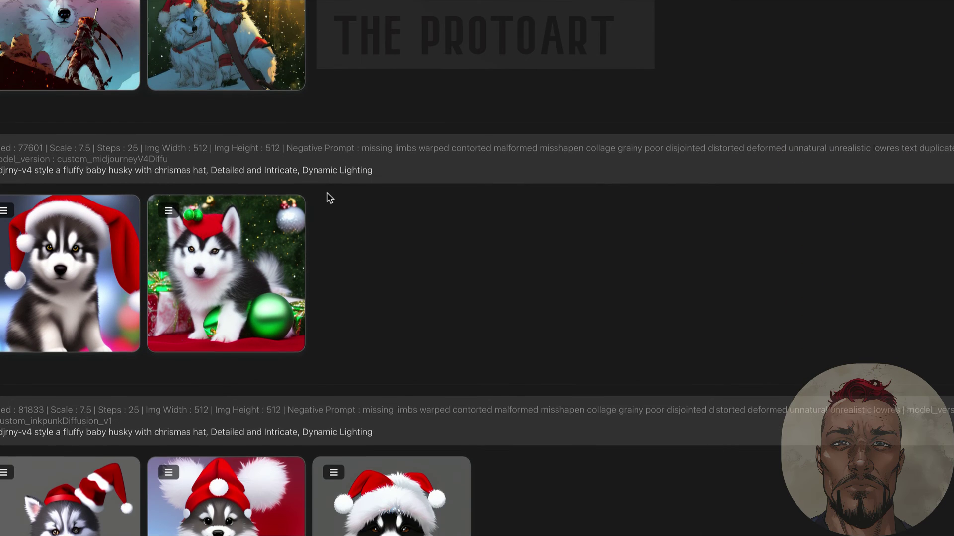
{"action": "scroll", "coordinate": [328, 194], "scroll_direction": "down", "scroll_amount": 7}
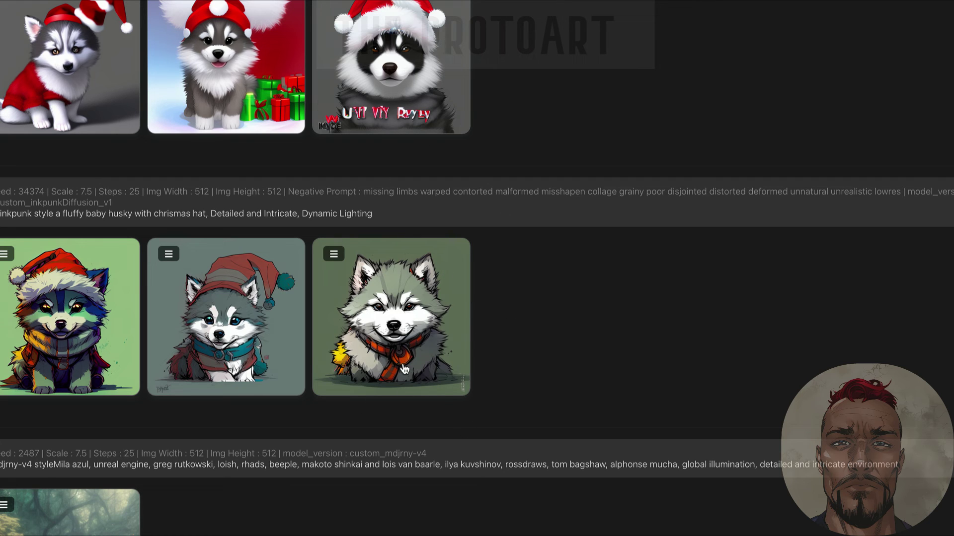
{"action": "scroll", "coordinate": [400, 355], "scroll_direction": "up", "scroll_amount": 4}
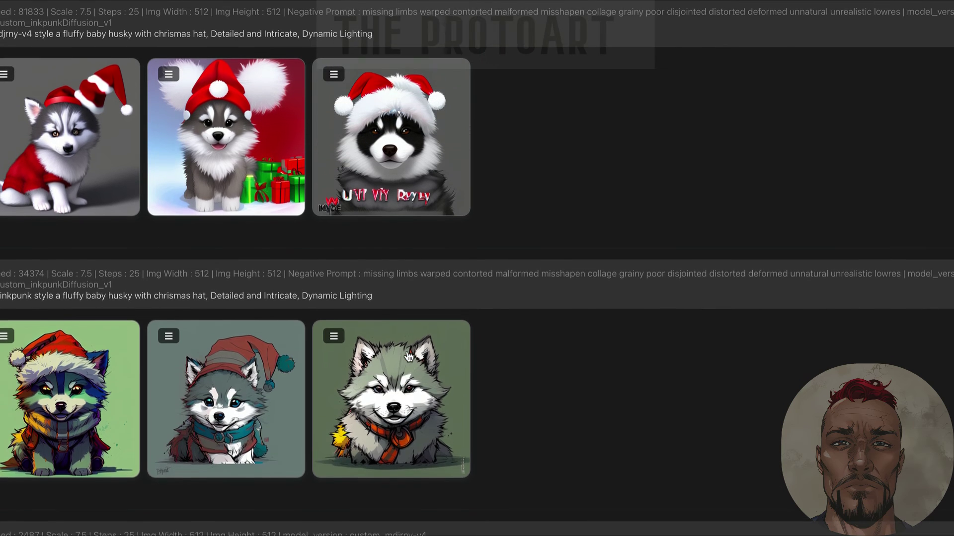
{"action": "scroll", "coordinate": [316, 341], "scroll_direction": "up", "scroll_amount": 4}
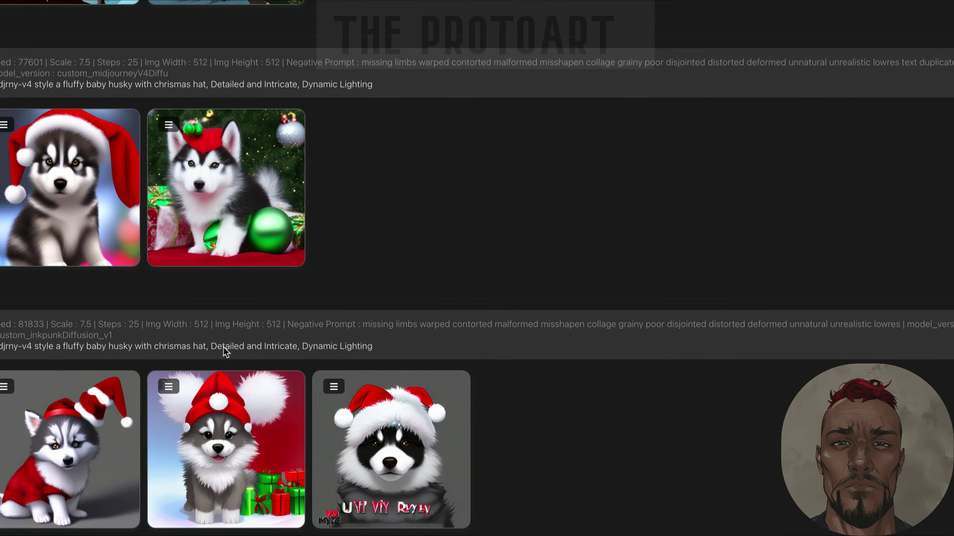
{"action": "scroll", "coordinate": [331, 338], "scroll_direction": "up", "scroll_amount": 2}
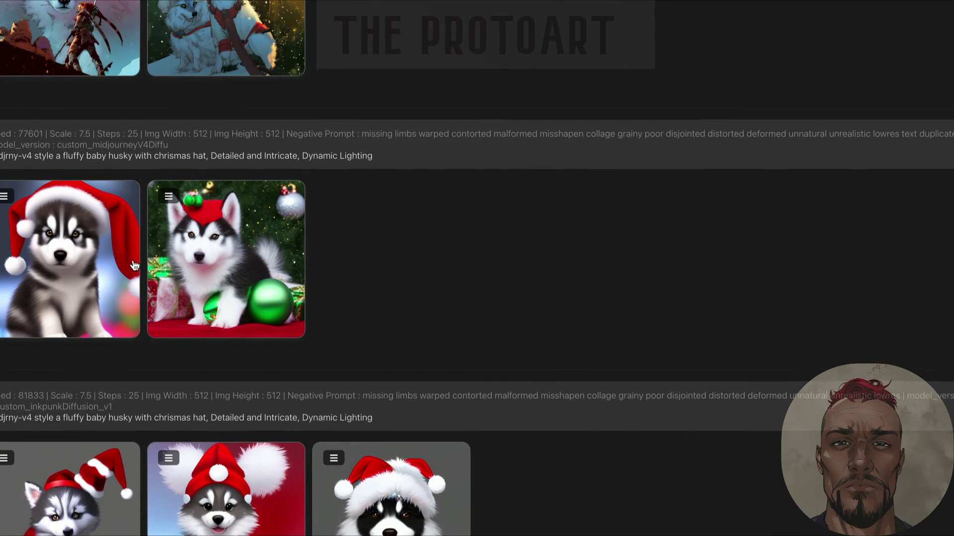
{"action": "scroll", "coordinate": [214, 290], "scroll_direction": "up", "scroll_amount": 6}
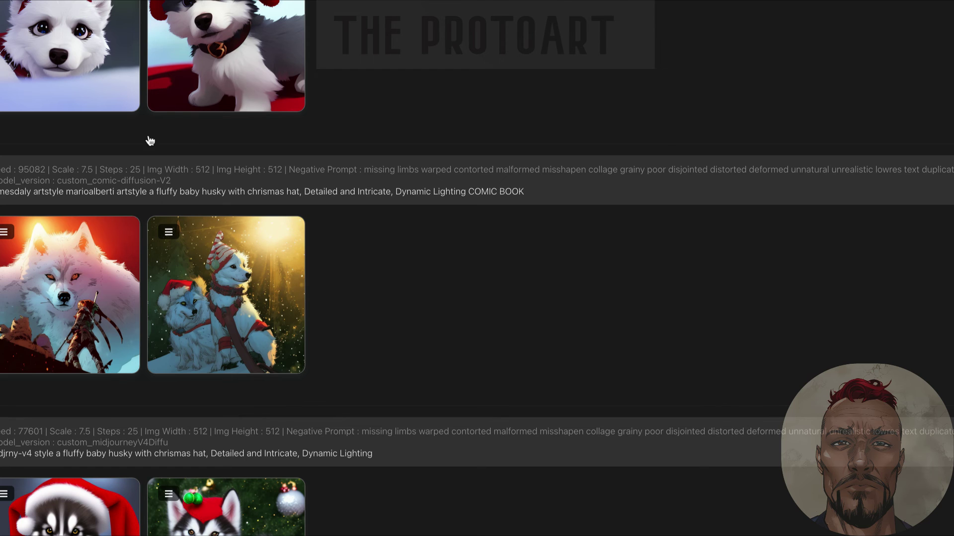
Step: Enlarge a comic-style husky image, close it, and scroll through the generation history
{"action": "left_click", "coordinate": [231, 275]}
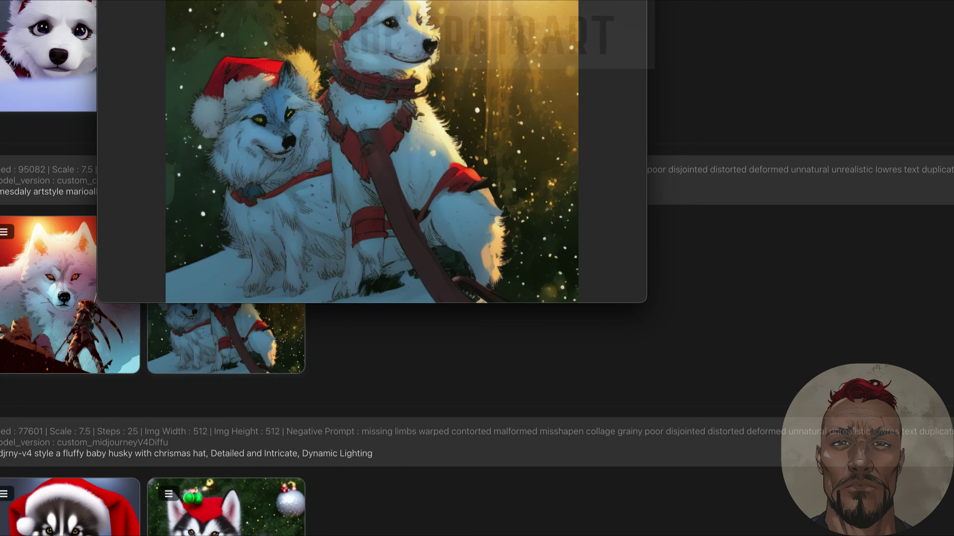
{"action": "left_click", "coordinate": [264, 211]}
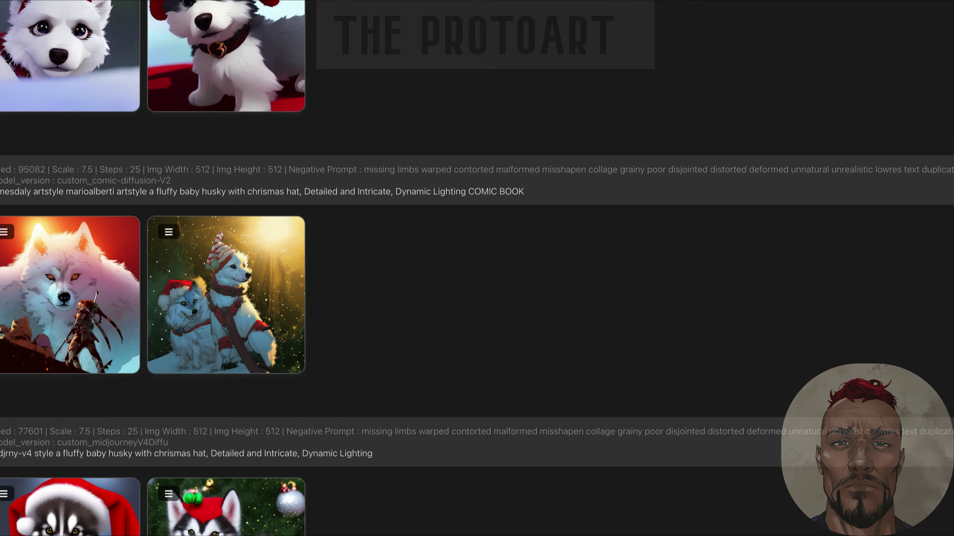
{"action": "scroll", "coordinate": [330, 206], "scroll_direction": "up", "scroll_amount": 7}
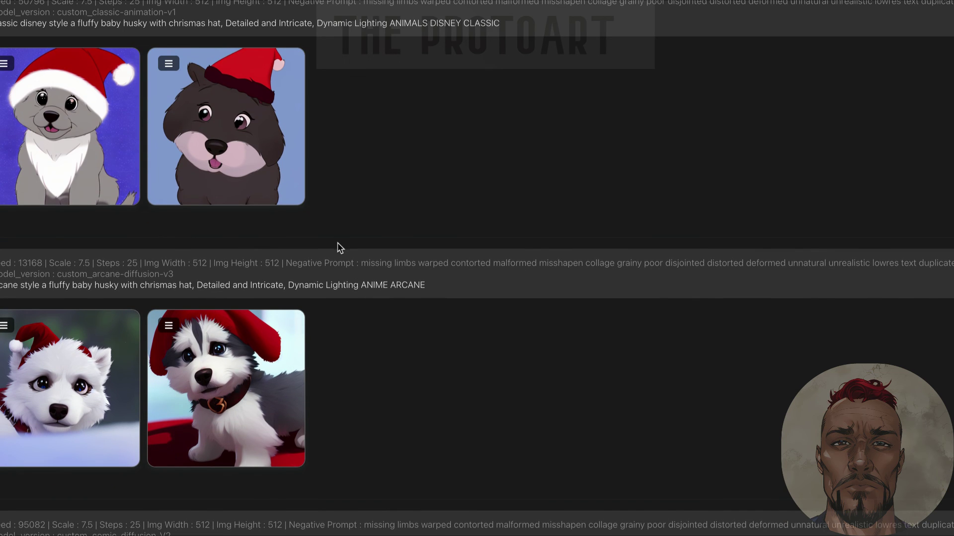
{"action": "scroll", "coordinate": [337, 242], "scroll_direction": "up", "scroll_amount": 8}
{"action": "scroll", "coordinate": [336, 270], "scroll_direction": "up", "scroll_amount": 3}
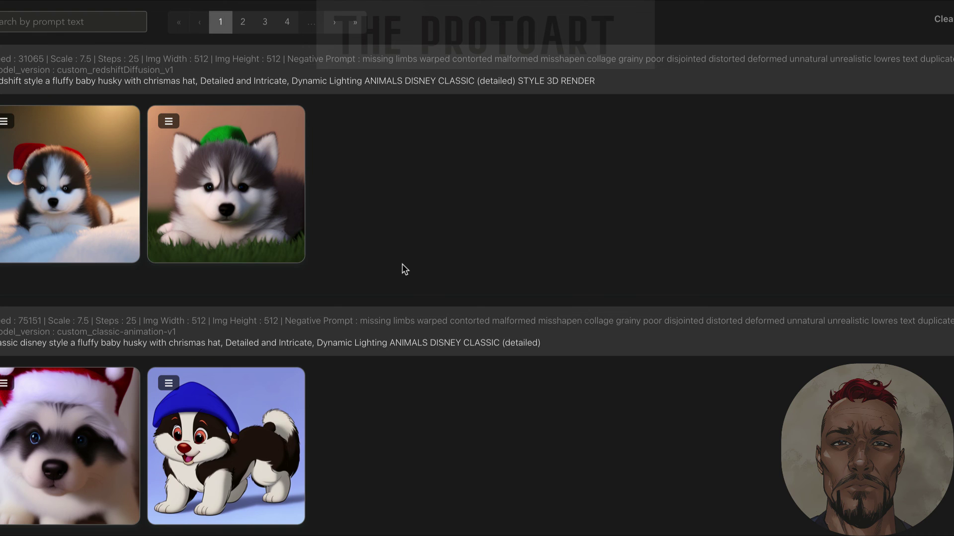
{"action": "scroll", "coordinate": [405, 269], "scroll_direction": "down", "scroll_amount": 10}
{"action": "scroll", "coordinate": [404, 270], "scroll_direction": "down", "scroll_amount": 3}
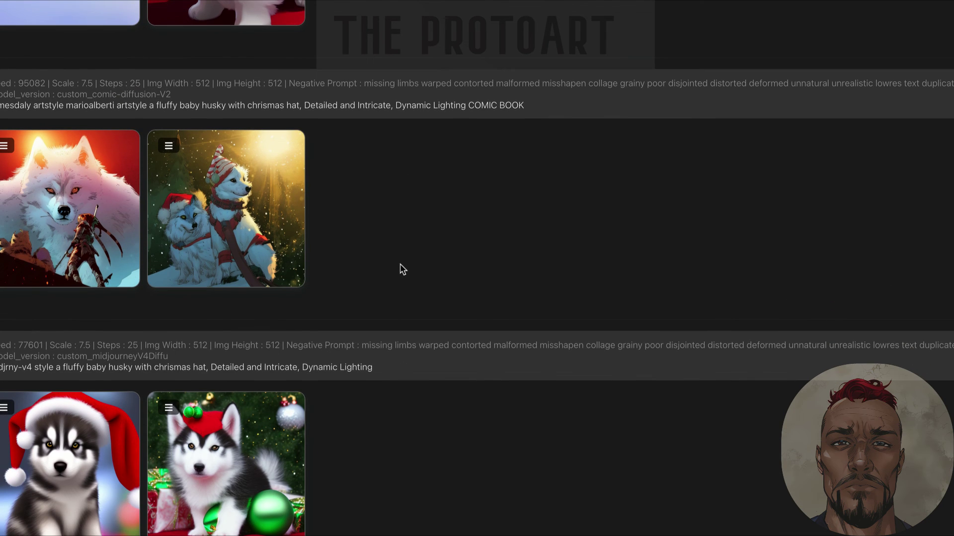